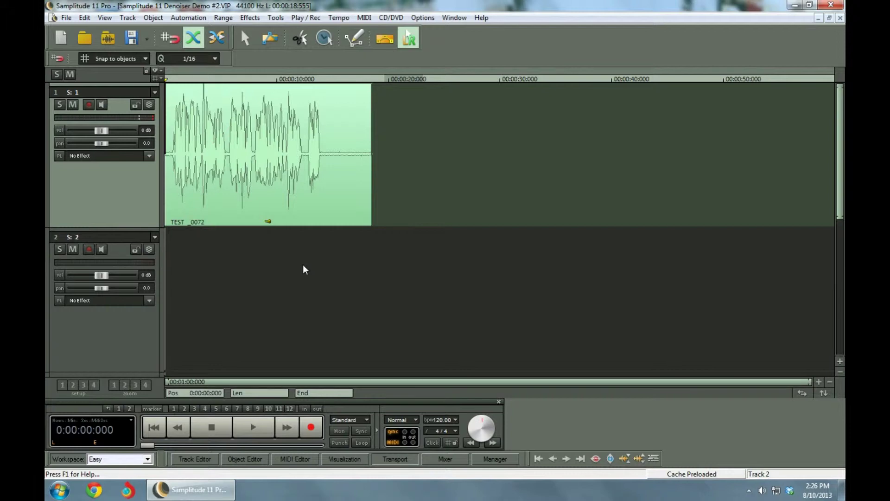
Play the original recording, and copy a noise-only range of about 2.75 seconds after the speech on track 1.
{"action": "key", "text": "space"}
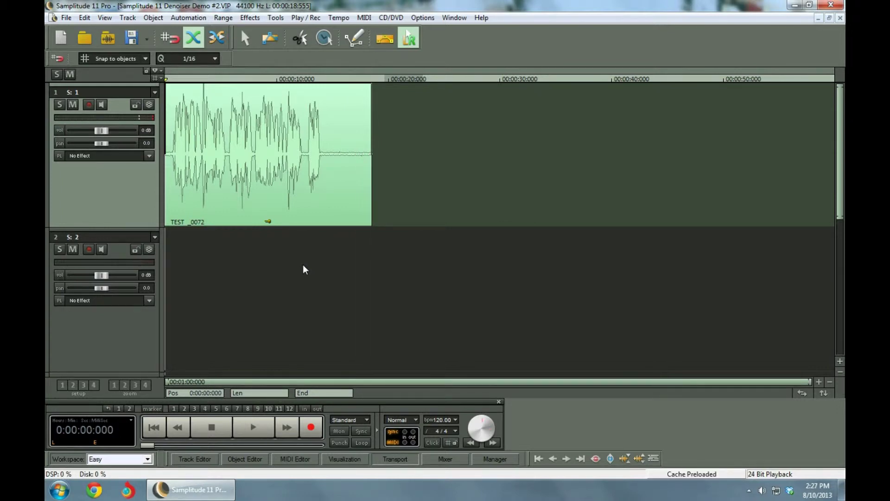
{"action": "left_click", "coordinate": [327, 167]}
{"action": "scroll", "coordinate": [327, 165], "scroll_direction": "up", "scroll_amount": 8}
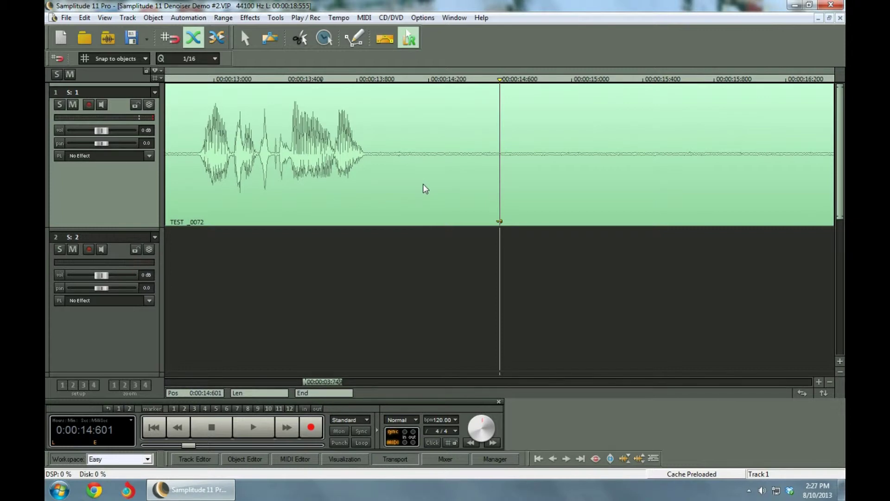
{"action": "mouse_move", "coordinate": [320, 381]}
{"action": "left_mouse_down"}
{"action": "mouse_move", "coordinate": [281, 383]}
{"action": "mouse_move", "coordinate": [326, 374]}
{"action": "left_mouse_up"}
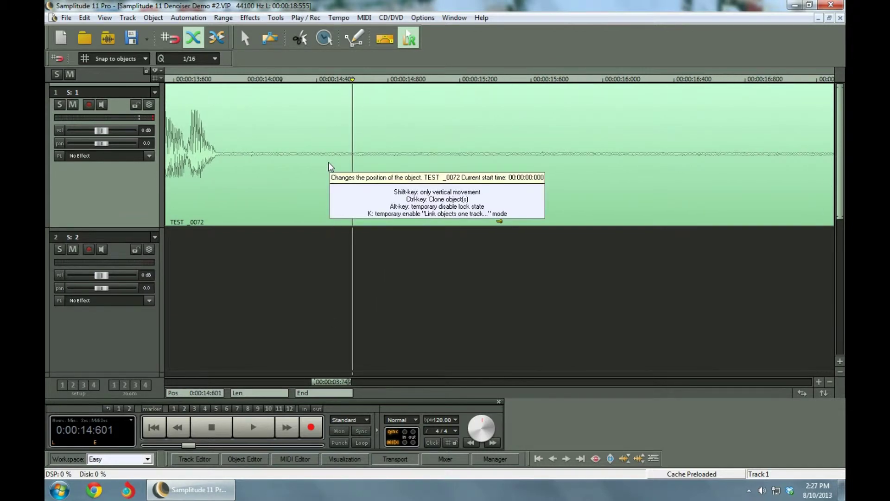
{"action": "left_click_drag", "start_coordinate": [297, 163], "coordinate": [787, 174]}
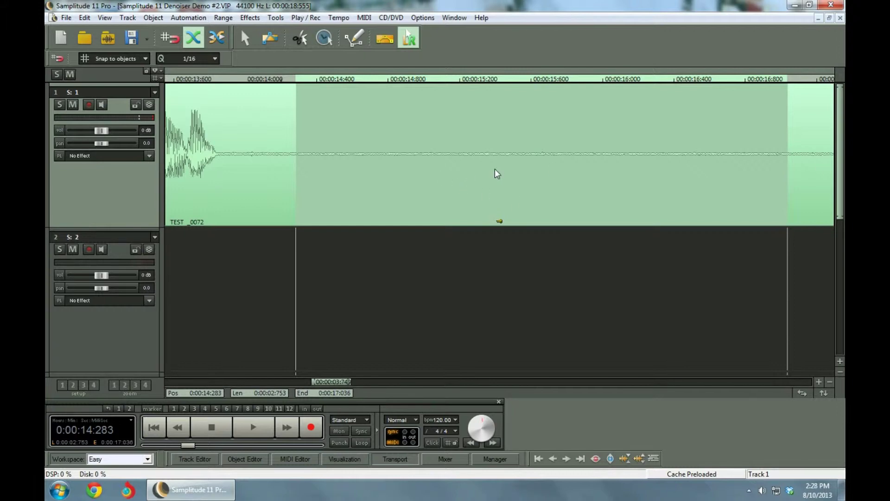
{"action": "left_click", "coordinate": [85, 18]}
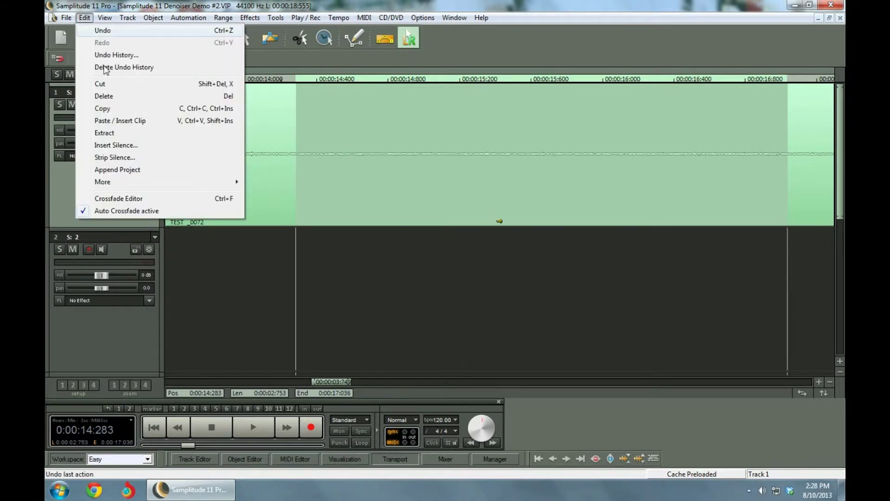
{"action": "left_click", "coordinate": [108, 110]}
Paste the copied noise into the empty space after the recording on track 1, at about 19.7 seconds.
{"action": "left_click", "coordinate": [294, 199]}
{"action": "scroll", "coordinate": [293, 198], "scroll_direction": "down", "scroll_amount": 5}
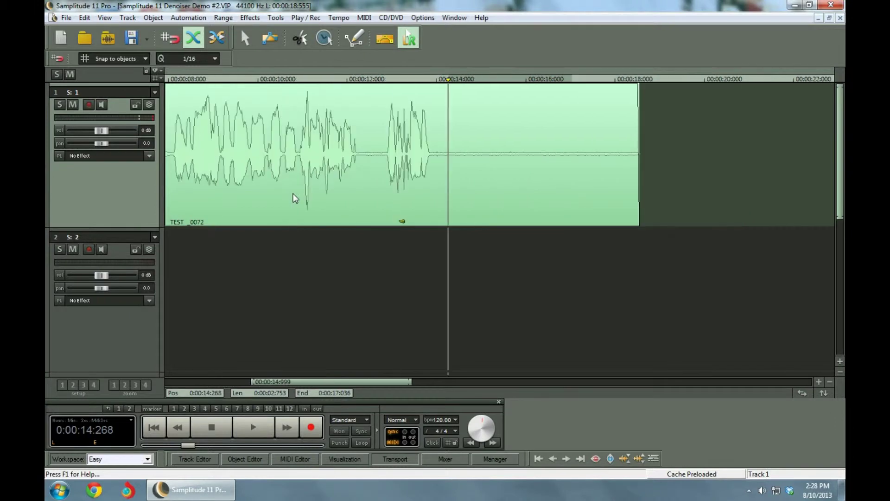
{"action": "left_click", "coordinate": [454, 181]}
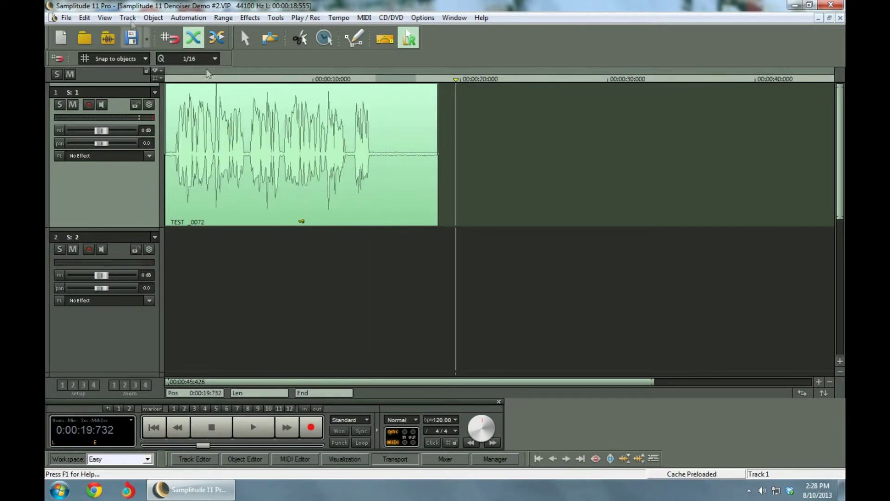
{"action": "left_click", "coordinate": [88, 18]}
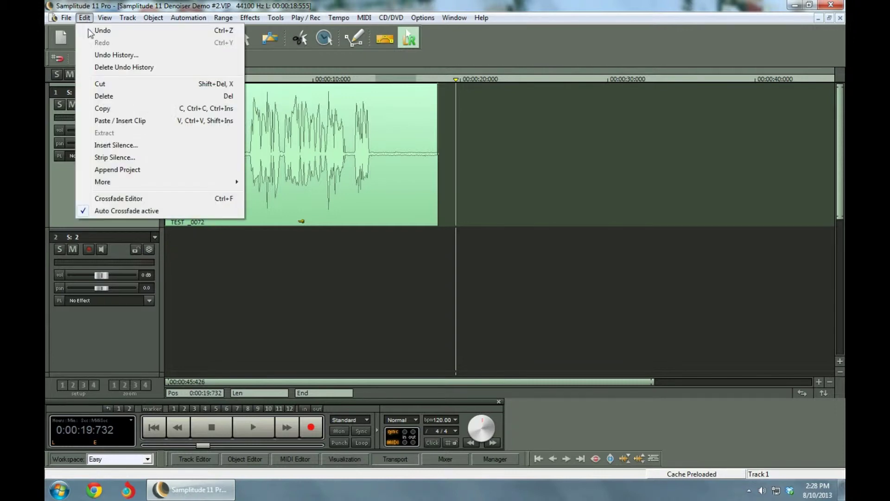
{"action": "left_click", "coordinate": [115, 121]}
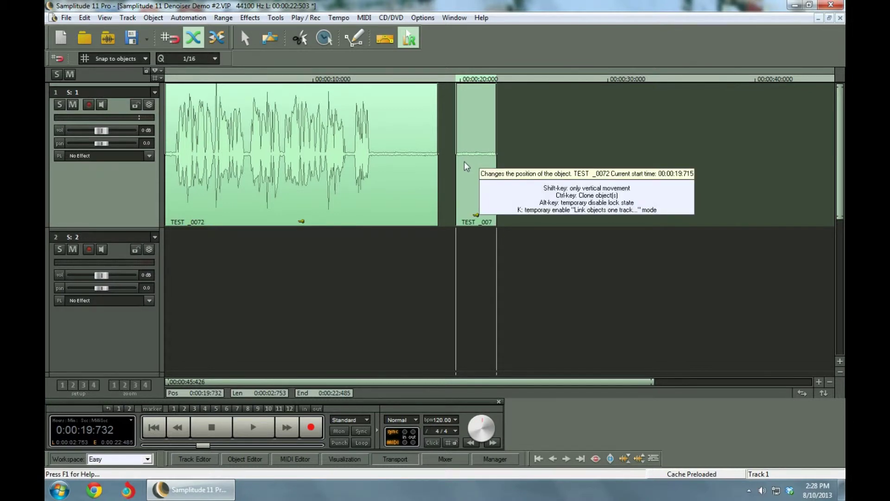
Mark a range of about 2.45 seconds inside the pasted noise clip and capture it with Get Noise Sample.
{"action": "left_click", "coordinate": [479, 163]}
{"action": "left_click", "coordinate": [480, 166]}
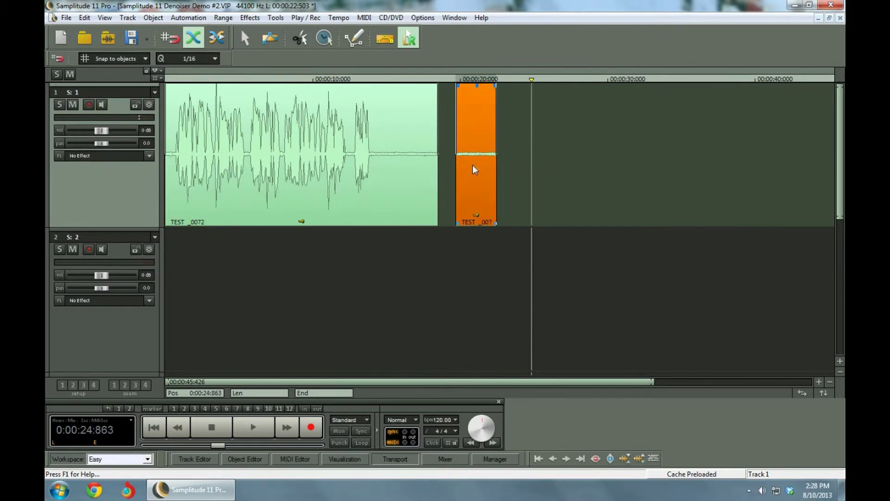
{"action": "left_click_drag", "start_coordinate": [458, 158], "coordinate": [495, 162]}
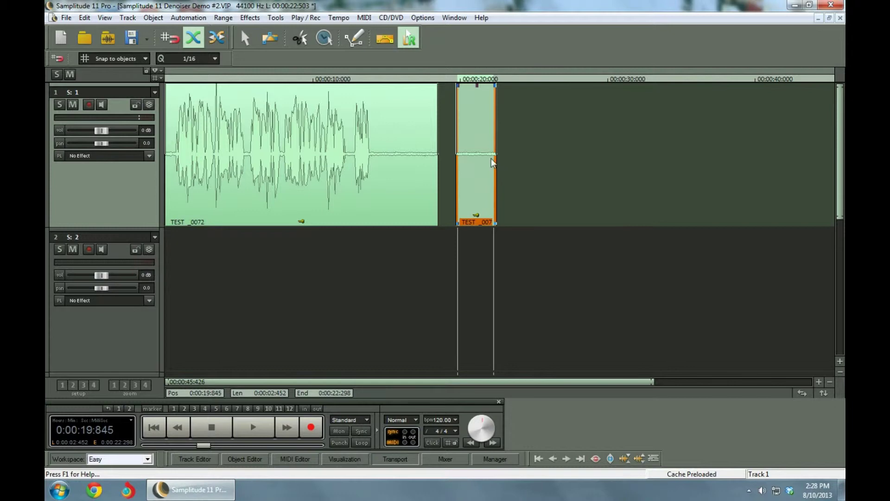
{"action": "left_click", "coordinate": [249, 18]}
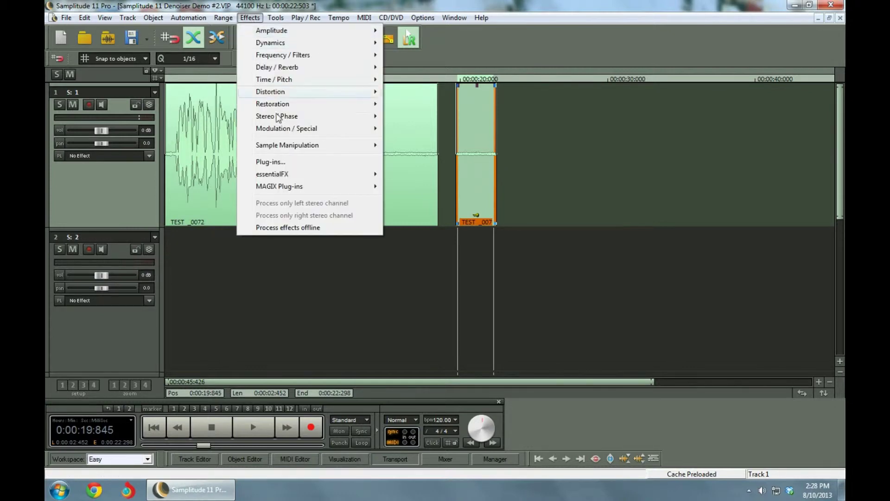
{"action": "mouse_move", "coordinate": [283, 108]}
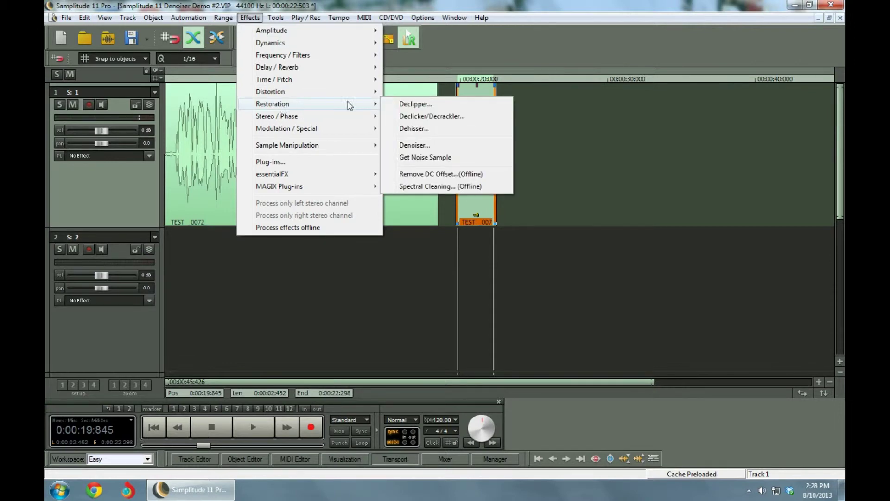
{"action": "left_click", "coordinate": [424, 162]}
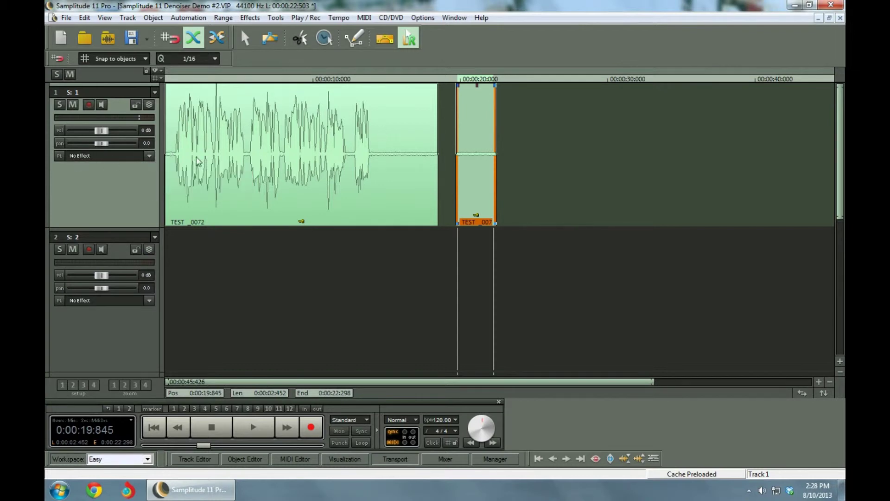
Add the Denoiser restoration effect to track 1 and set its resolution to 4096.
{"action": "left_click", "coordinate": [149, 158]}
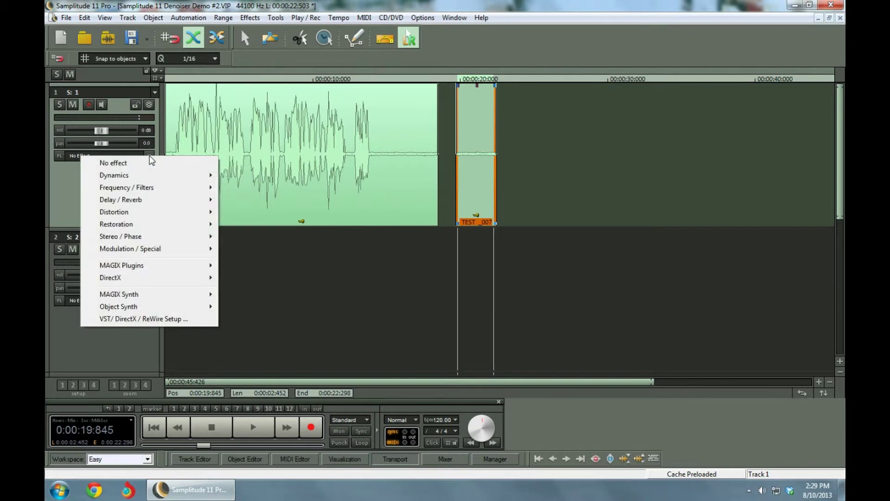
{"action": "mouse_move", "coordinate": [156, 225]}
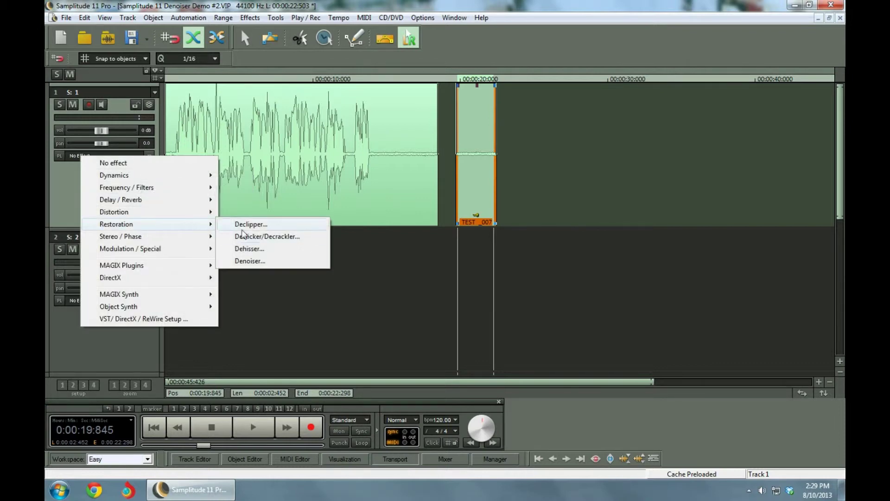
{"action": "left_click", "coordinate": [251, 261]}
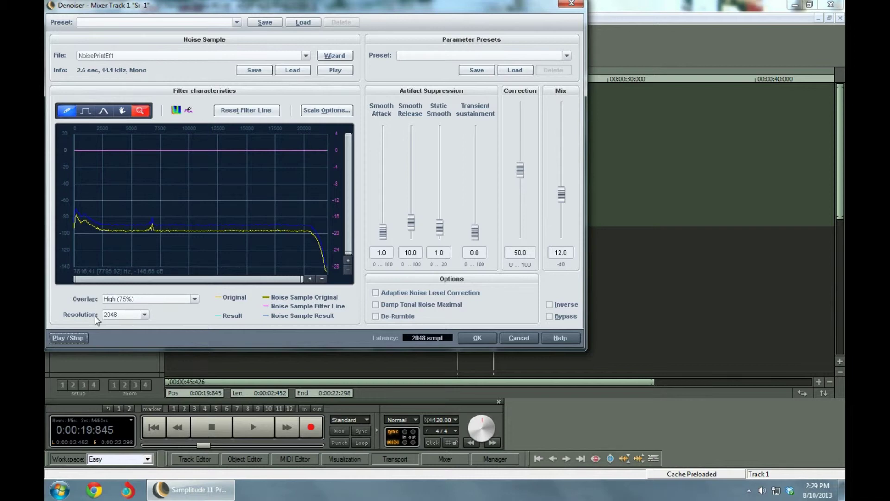
{"action": "left_click", "coordinate": [144, 314]}
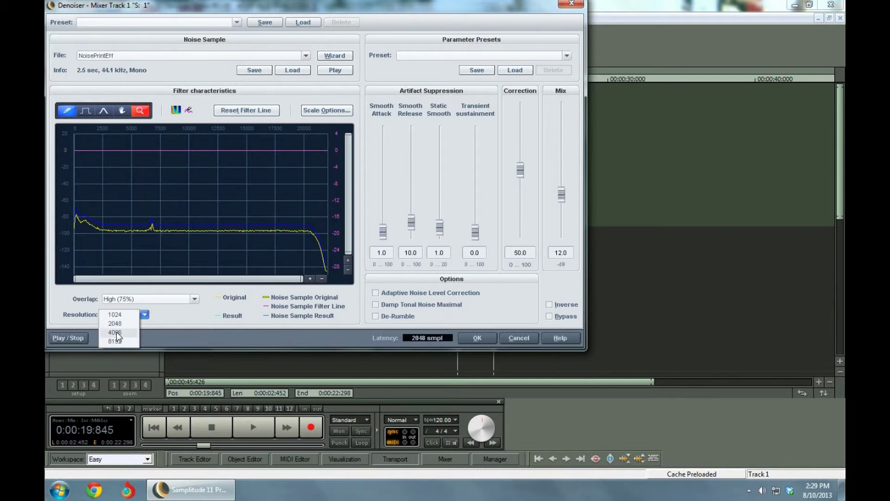
{"action": "left_click", "coordinate": [116, 333]}
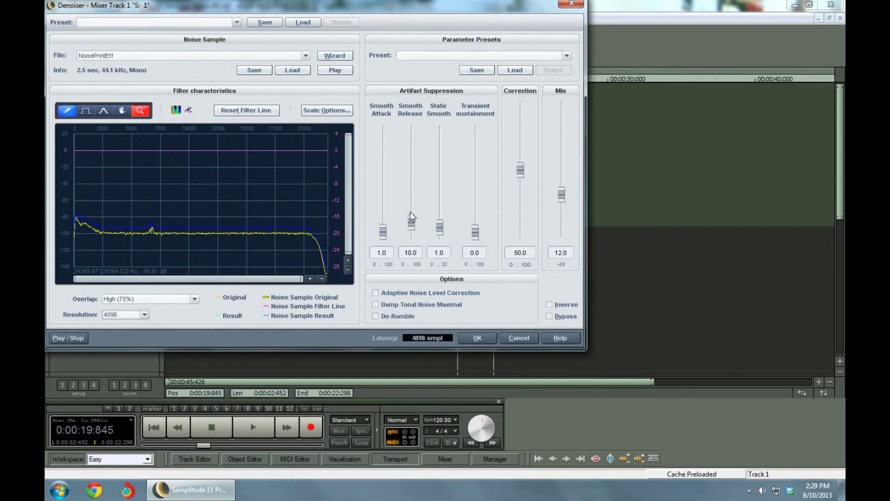
Set the Denoiser's Smooth Release to 21, Static Smooth to 10, Correction to 70 and Mix to 30 dB.
{"action": "left_click_drag", "start_coordinate": [411, 222], "coordinate": [412, 214]}
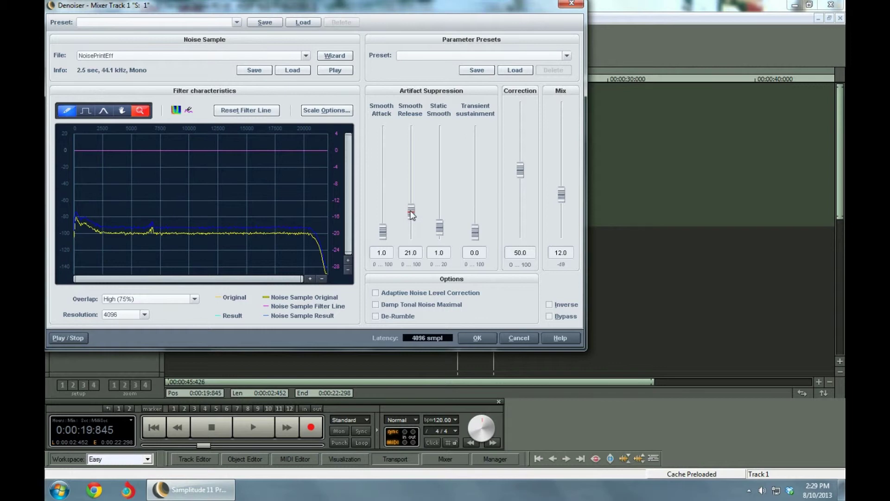
{"action": "left_click_drag", "start_coordinate": [441, 228], "coordinate": [440, 183]}
{"action": "left_click_drag", "start_coordinate": [519, 167], "coordinate": [519, 144]}
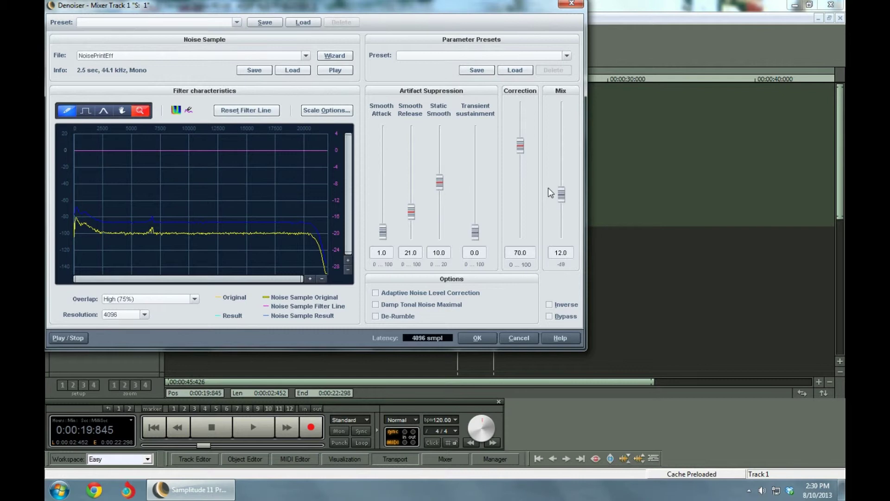
{"action": "left_click_drag", "start_coordinate": [560, 196], "coordinate": [562, 145]}
Pick a noise print from the range start with the Noise Print Wizard, and apply the Denoiser to track 1.
{"action": "left_click", "coordinate": [335, 56]}
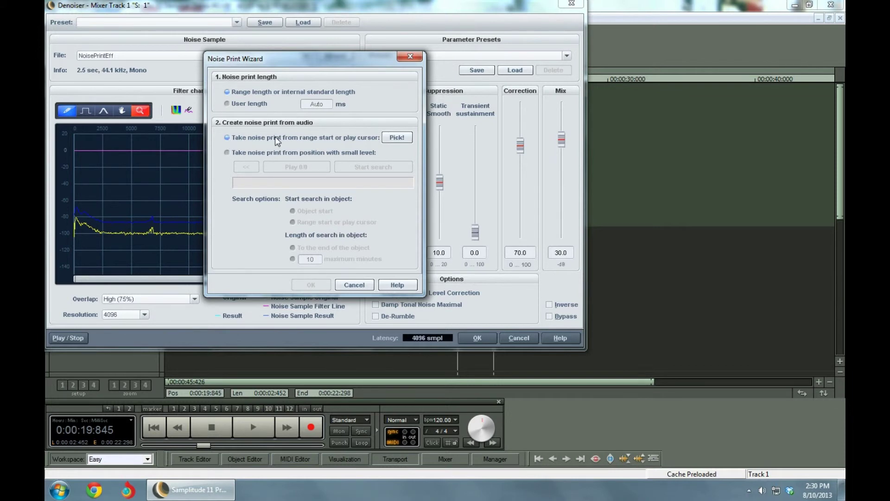
{"action": "left_click", "coordinate": [397, 138]}
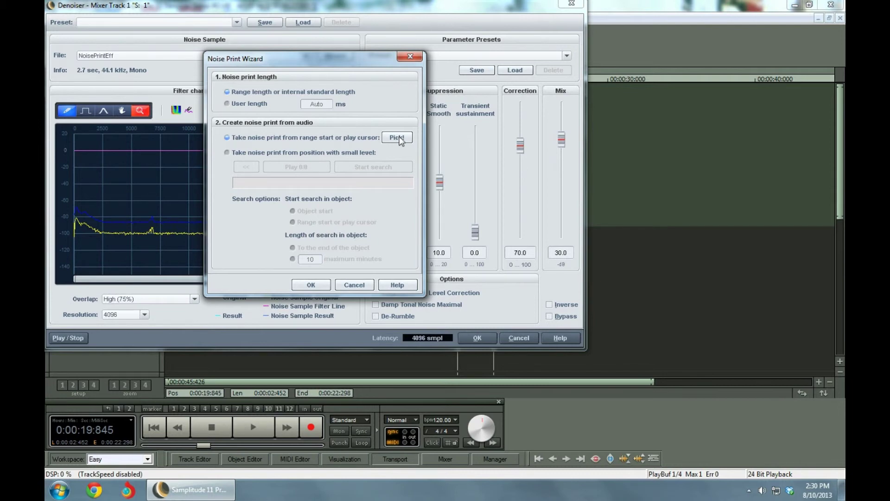
{"action": "left_click", "coordinate": [310, 285]}
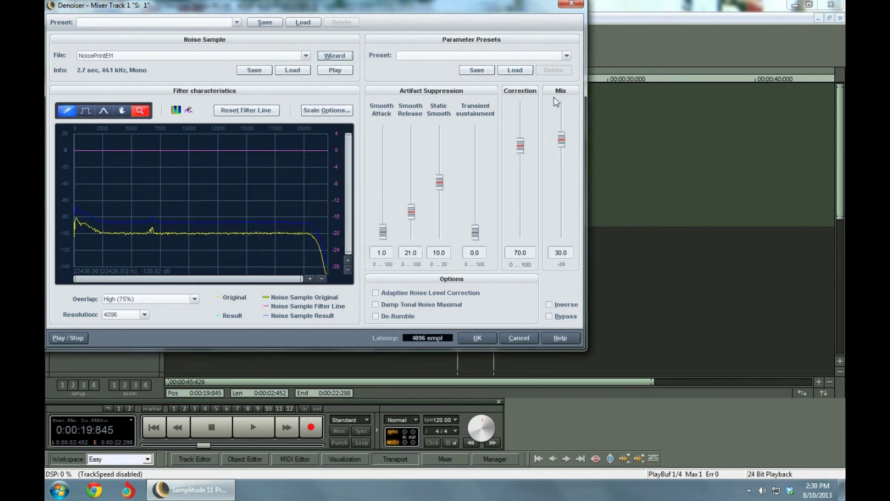
{"action": "left_click", "coordinate": [475, 338]}
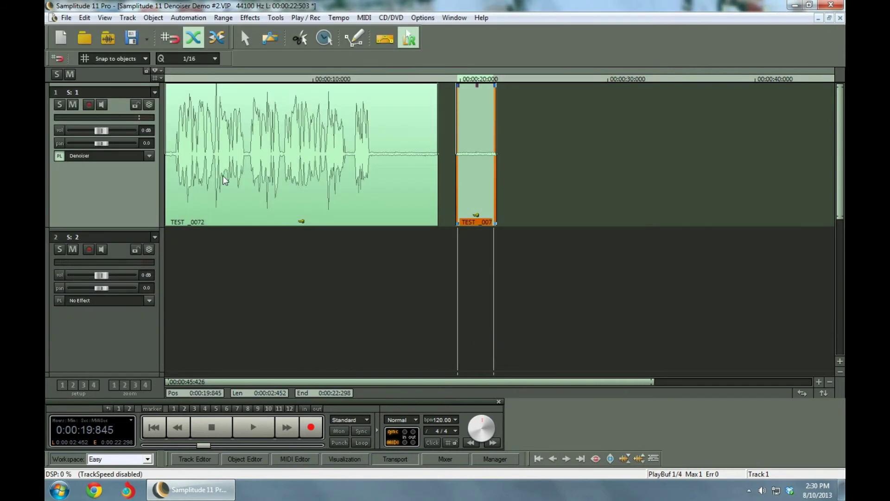
Play track 1 from the beginning to listen to the recording with the Denoiser applied.
{"action": "left_click", "coordinate": [171, 181]}
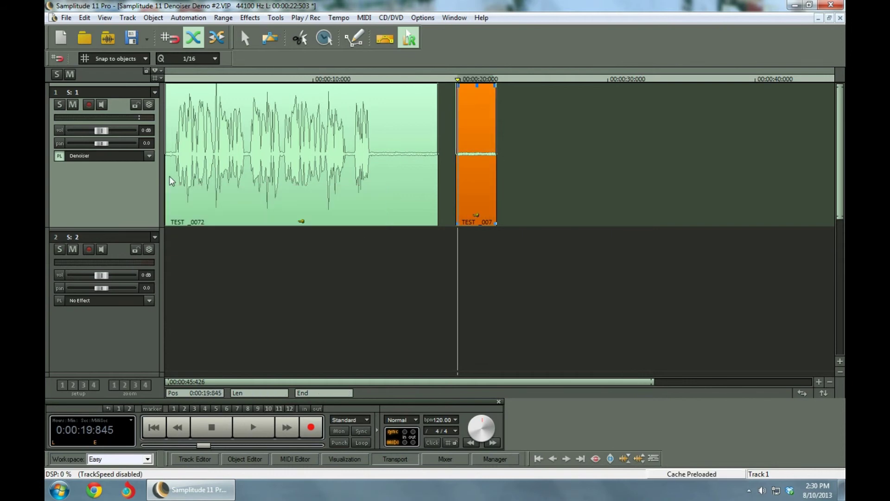
{"action": "key", "text": "space"}
{"action": "key", "text": "Home"}
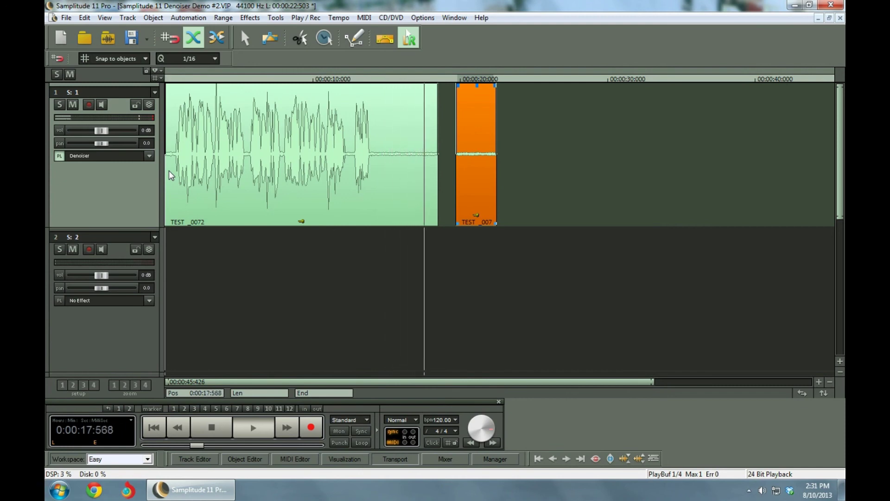
{"action": "key", "text": "space"}
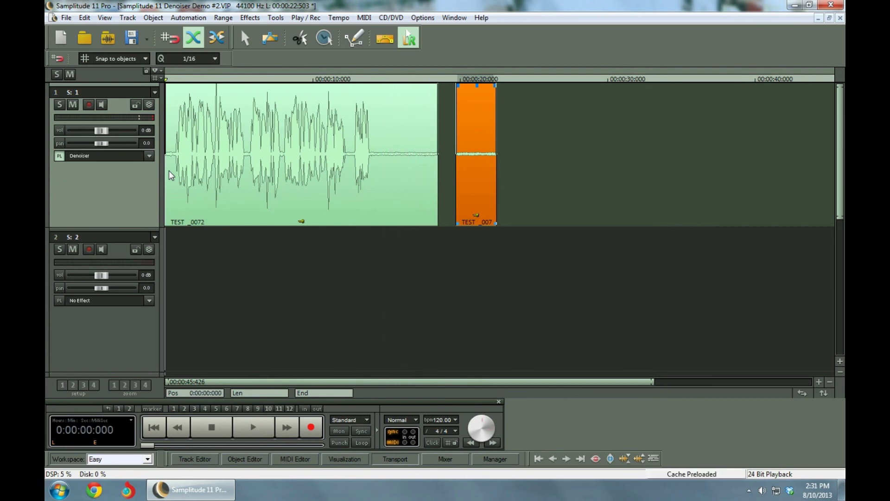